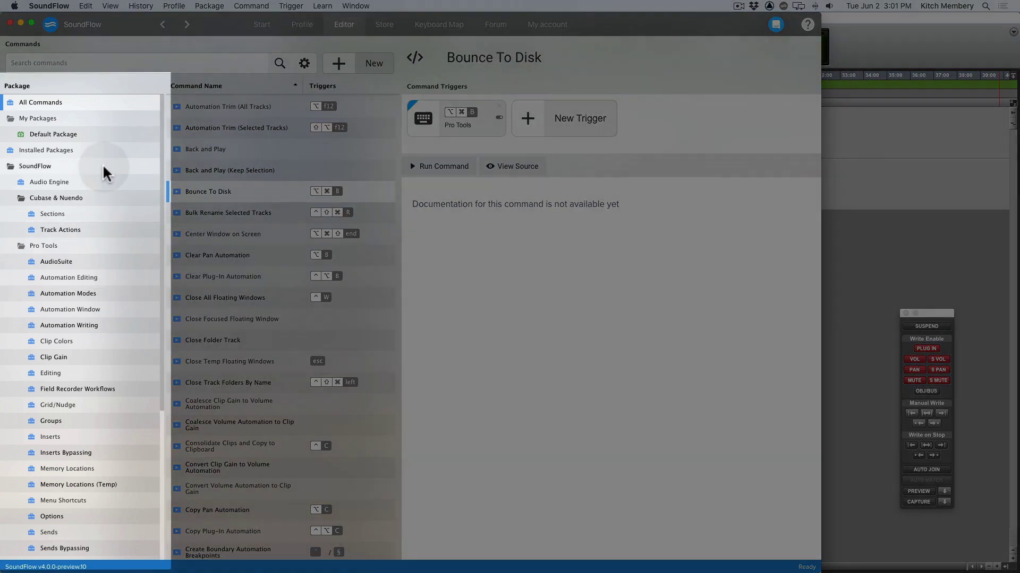
Browse SoundFlow's Pro Tools command packages and select the Toggle Preview command in the Automation Window package
click(103, 164)
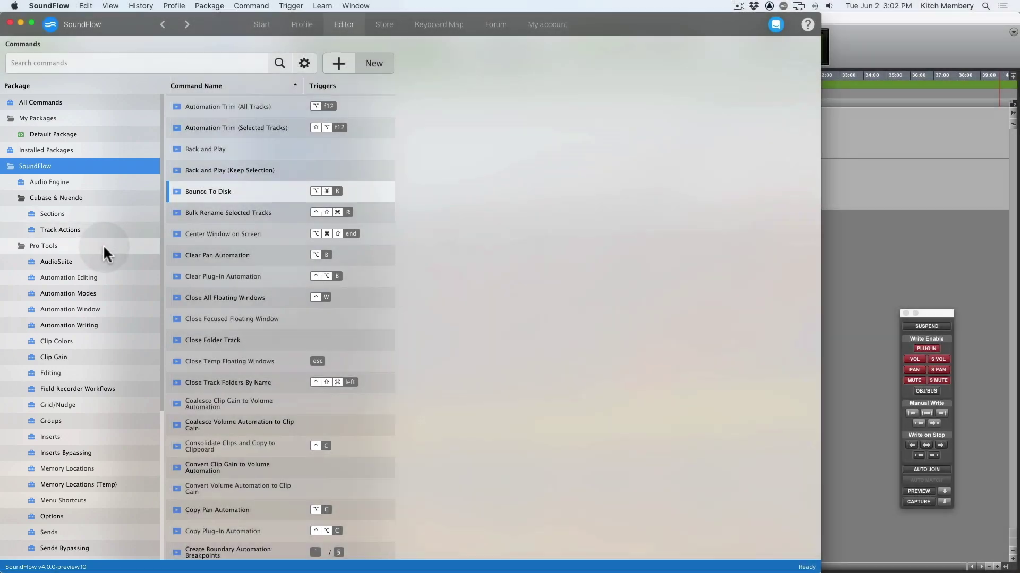
click(103, 245)
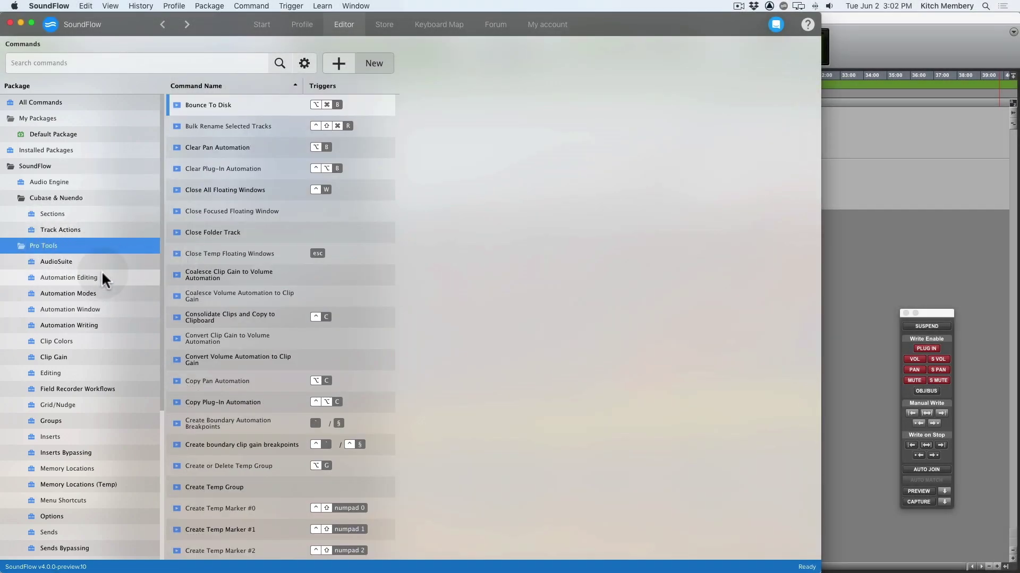
click(101, 277)
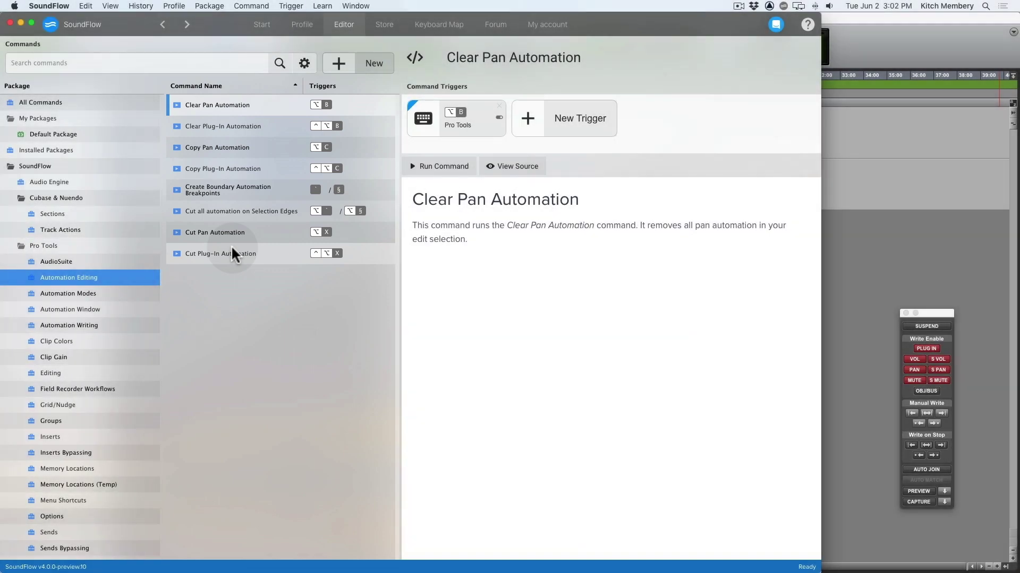
click(129, 311)
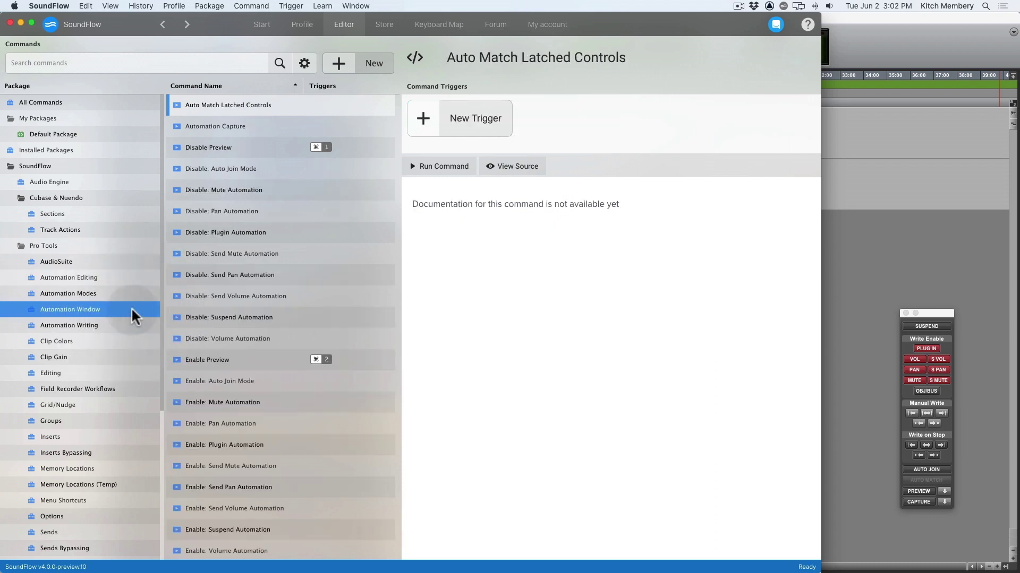
scroll(238, 299, down, 5)
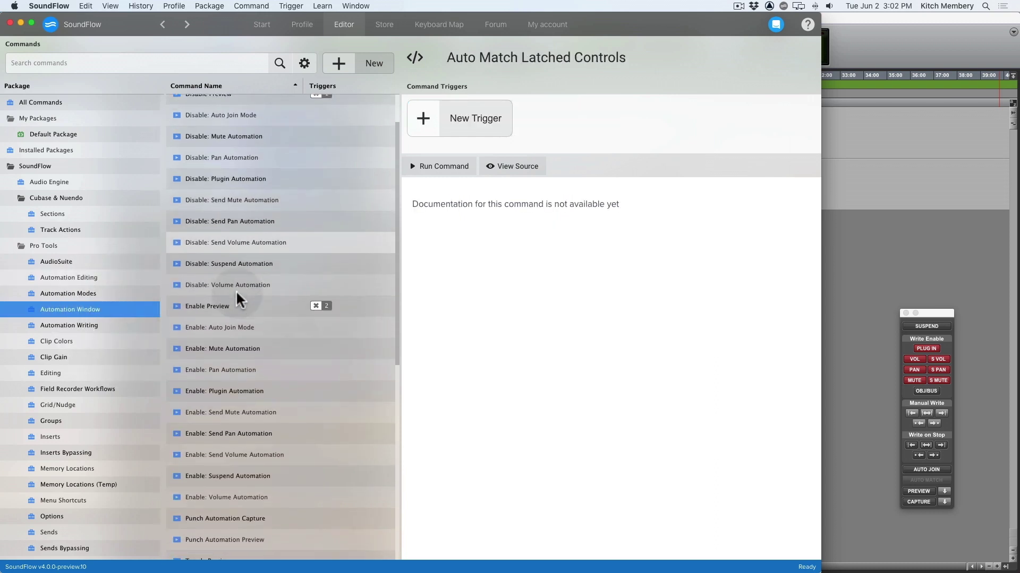
scroll(237, 299, down, 5)
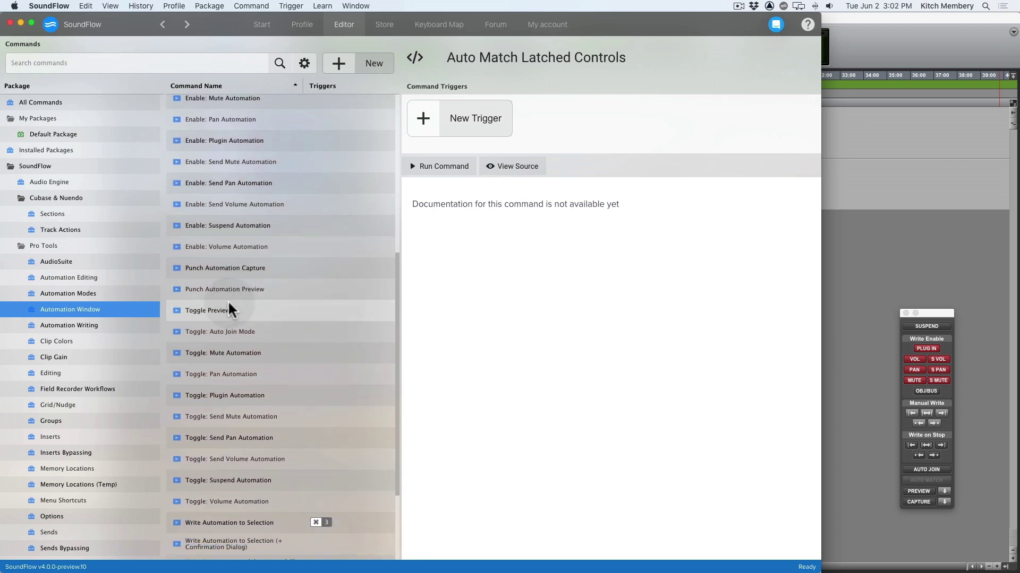
click(226, 309)
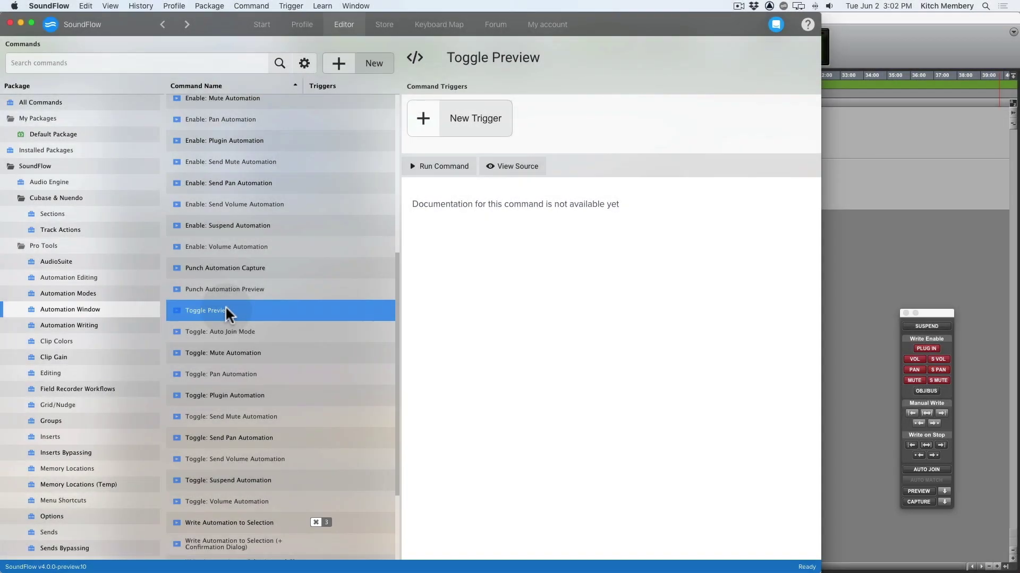
Run the Toggle Preview command repeatedly to test it on the Pro Tools automation window
click(434, 191)
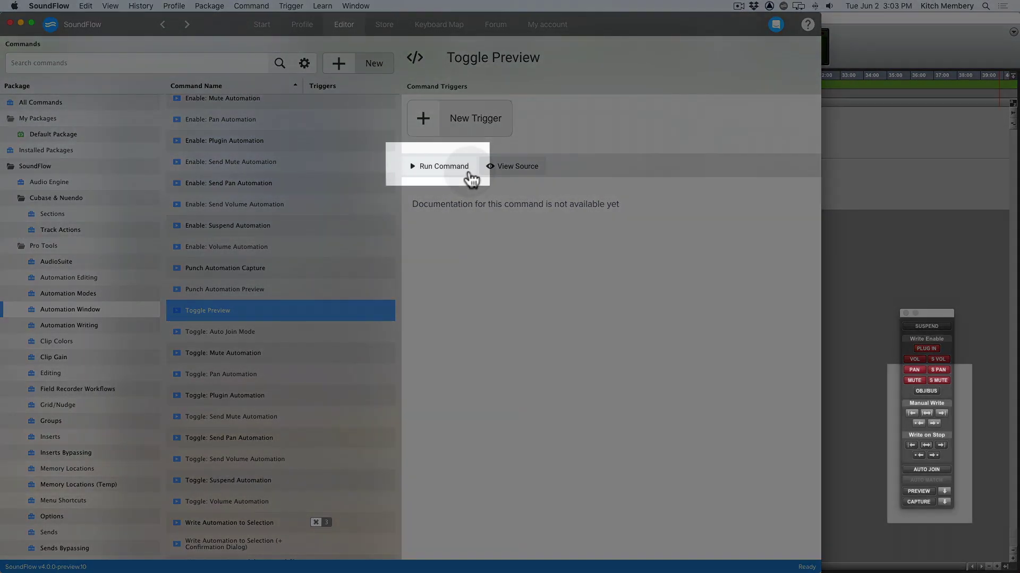
click(470, 178)
click(470, 179)
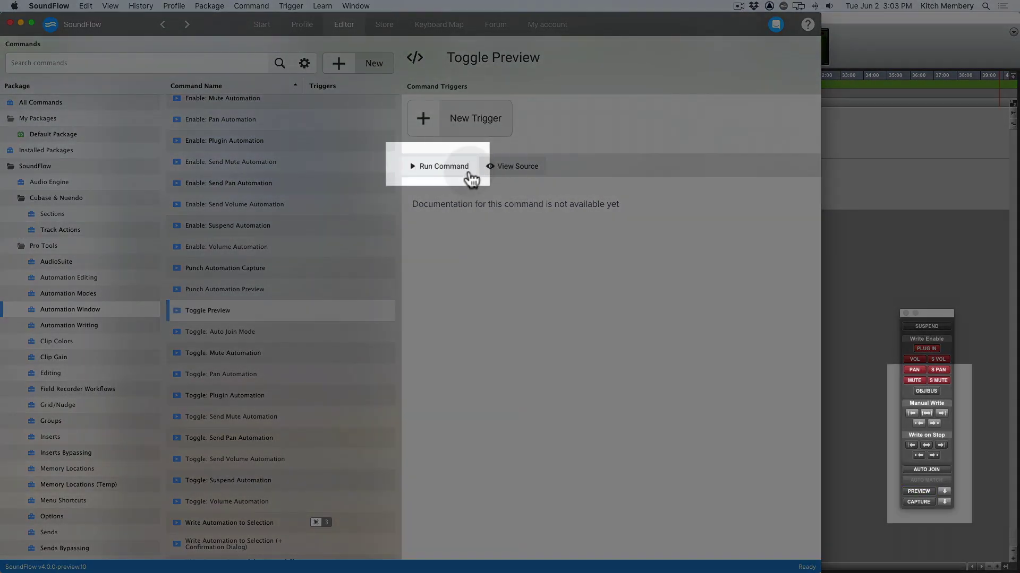
click(470, 178)
click(469, 179)
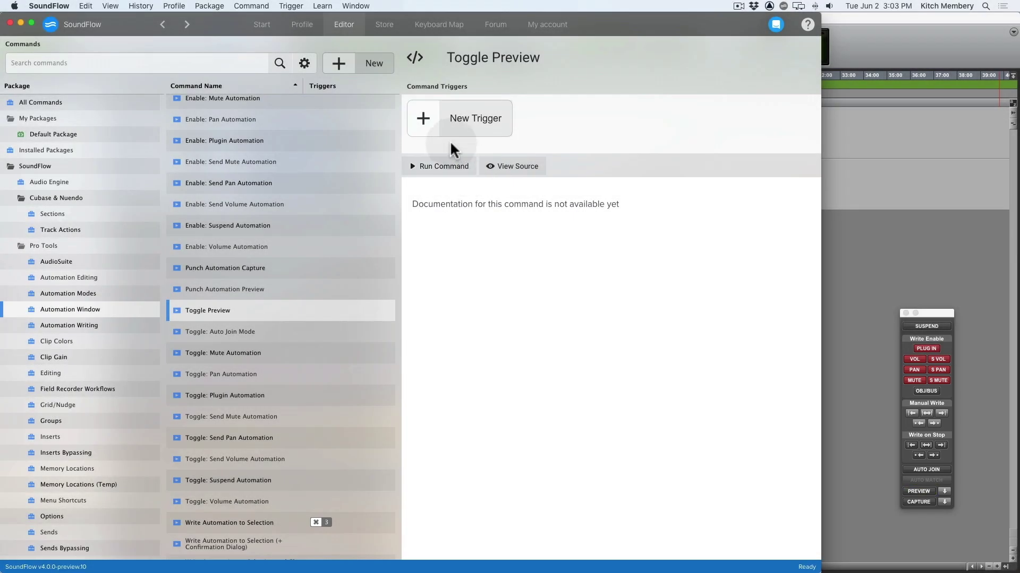
Add a keyboard trigger to the Toggle Preview command and record Control+P as its shortcut
click(431, 132)
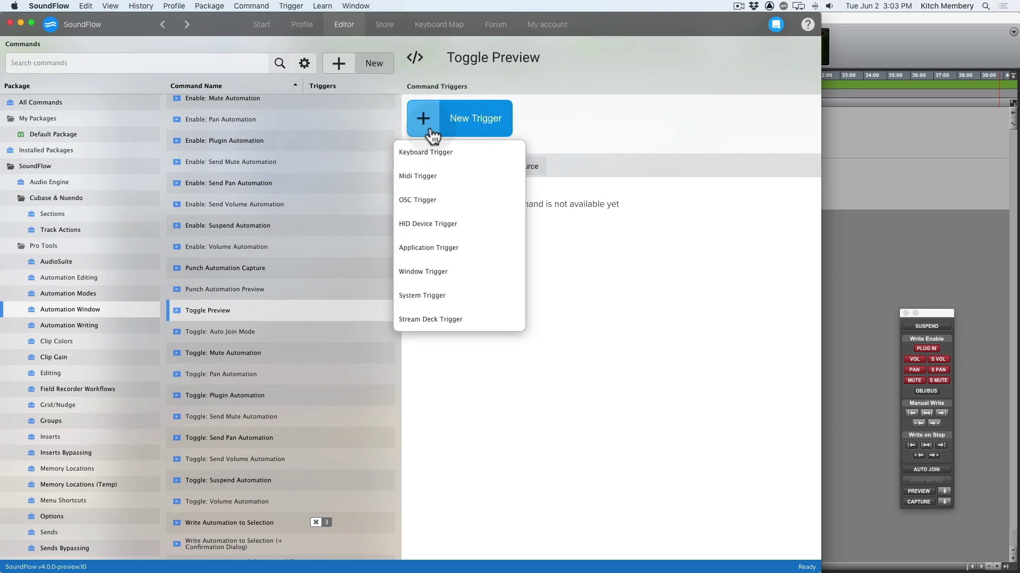
click(428, 153)
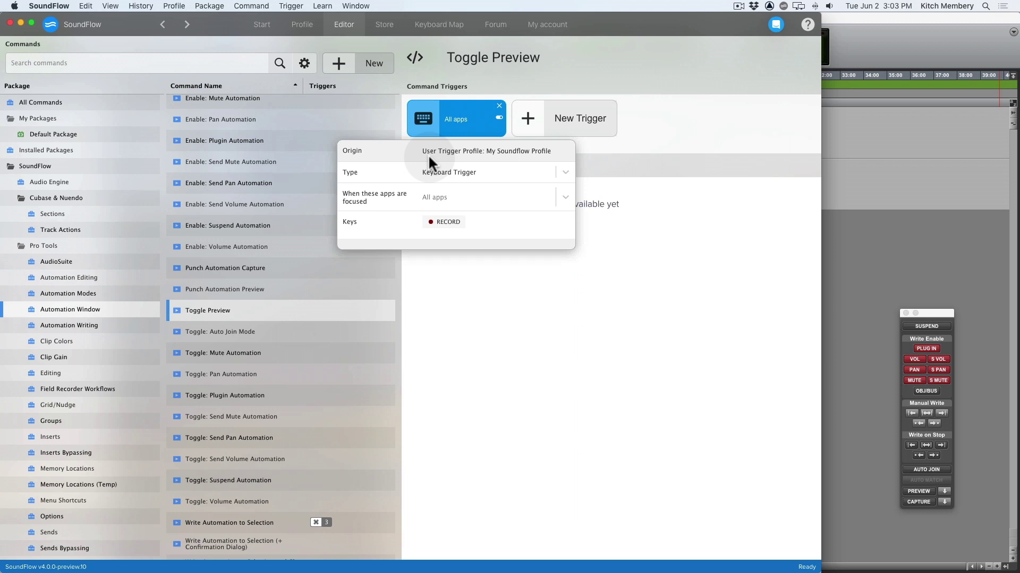
click(432, 228)
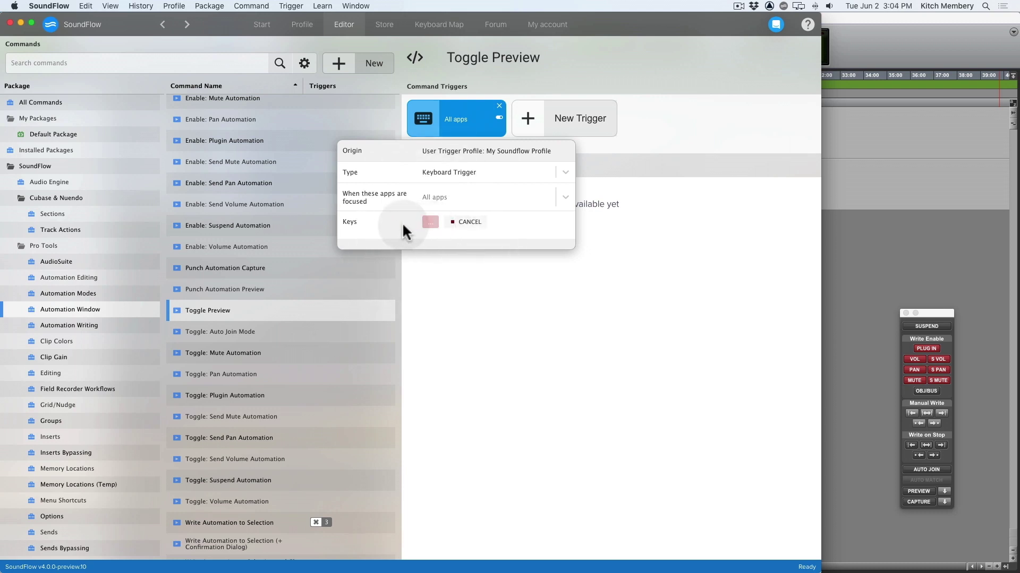
key(ctrl+p)
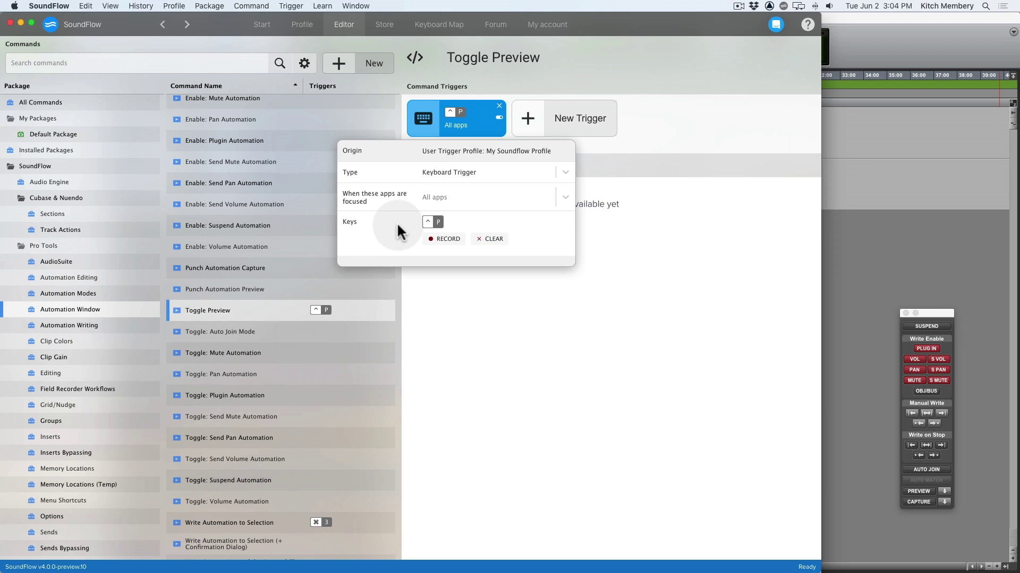
click(460, 297)
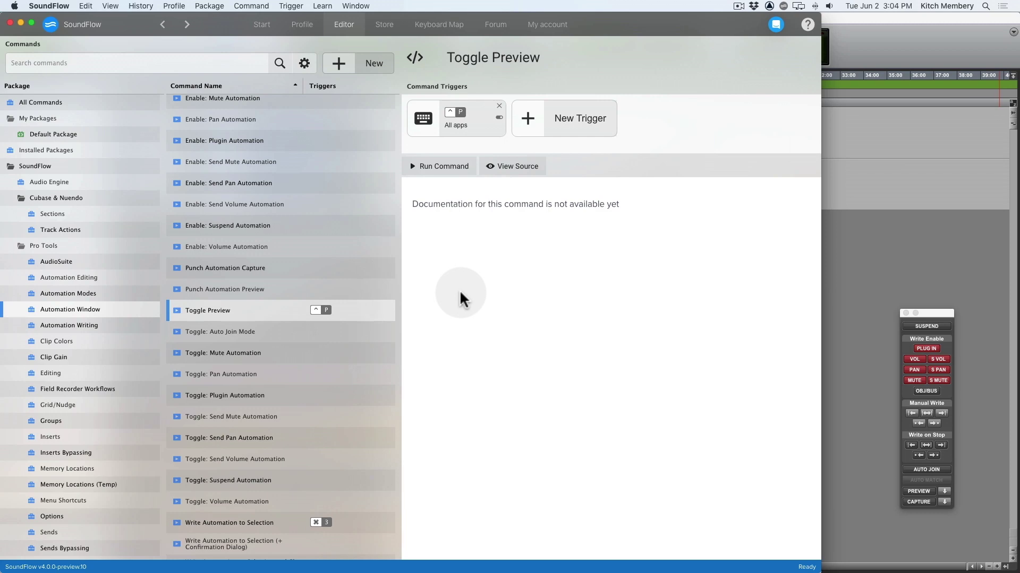
Test the Toggle Preview command's new shortcut by switching automation preview on and off several times
key(ctrl+p)
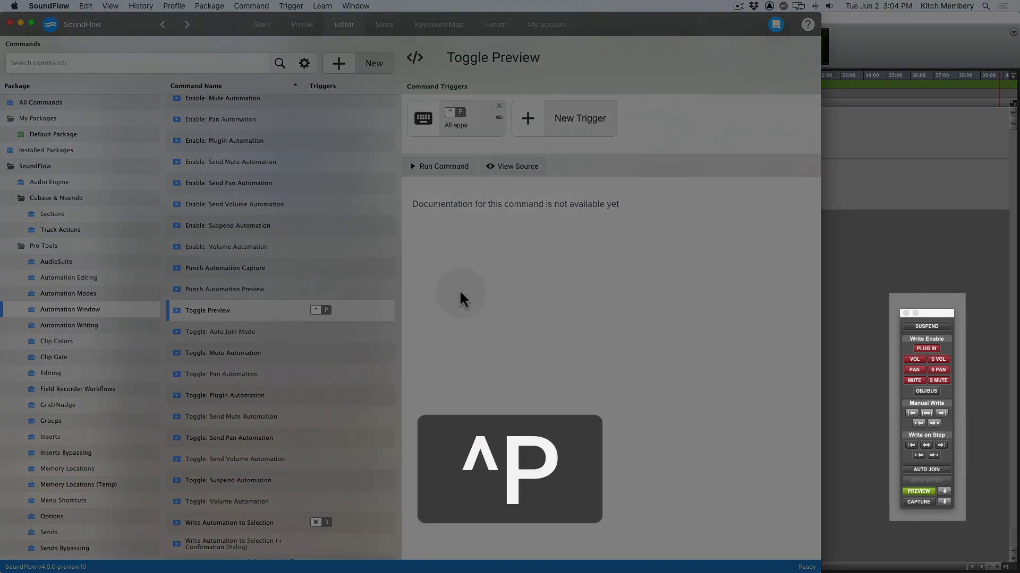
key(ctrl+p)
key(ctrl+p)
key(ctrl+p)
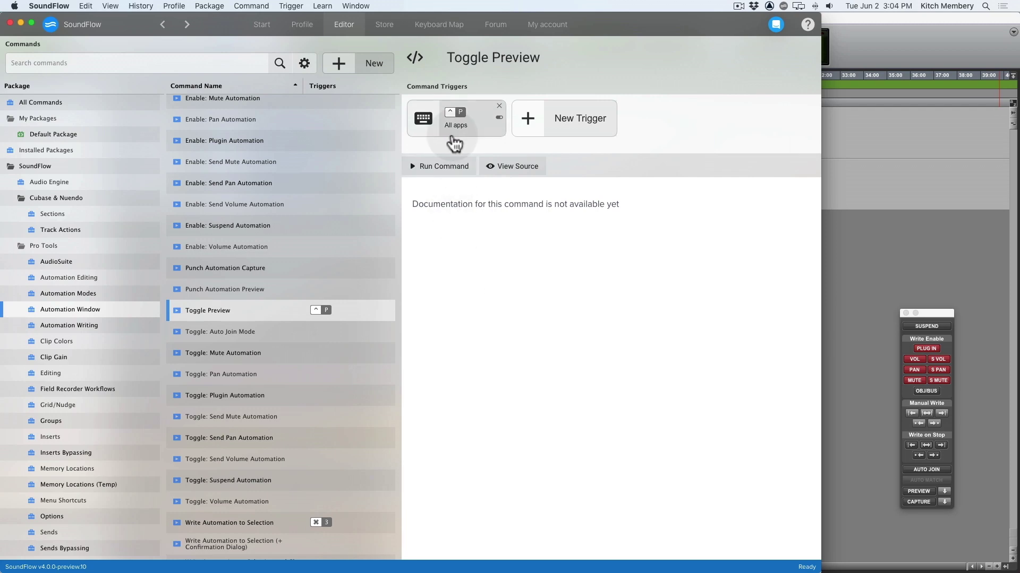
Restrict the Toggle Preview command's keyboard trigger to work only when Pro Tools is focused
click(453, 139)
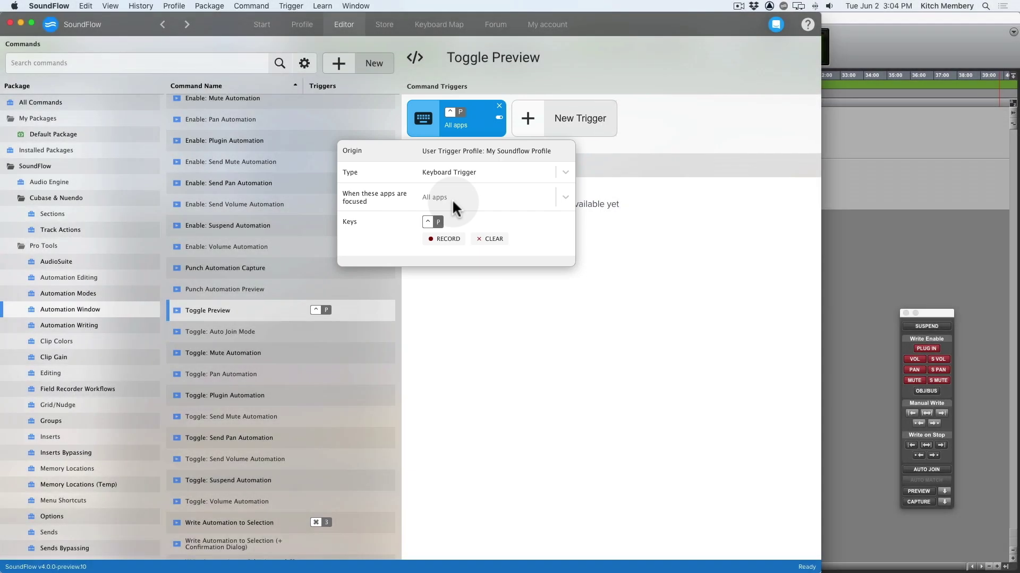
click(451, 198)
click(452, 243)
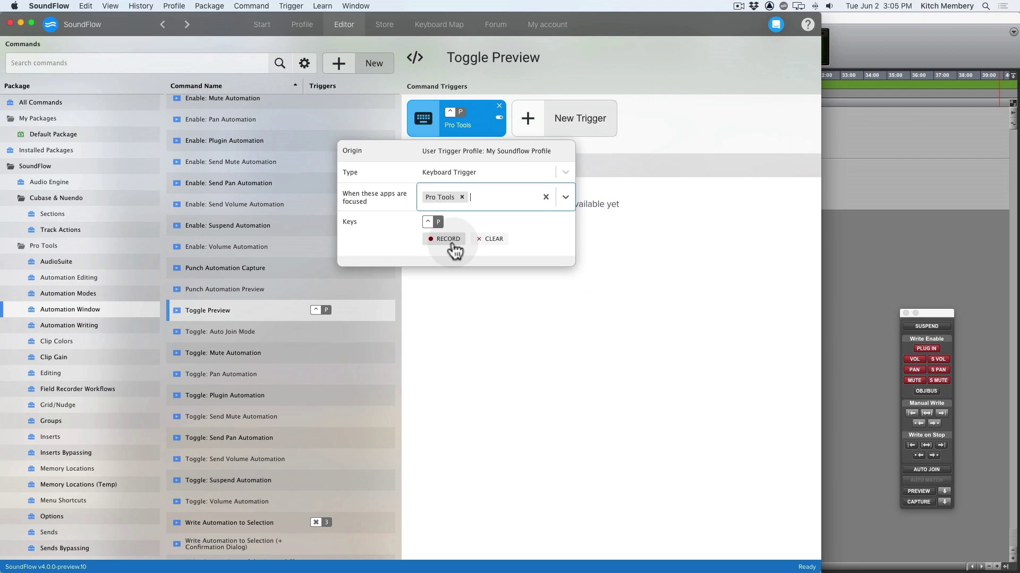
Test the preview shortcut in Pro Tools and delete the keyboard trigger from SoundFlow's Toggle Preview command
key(ctrl+p)
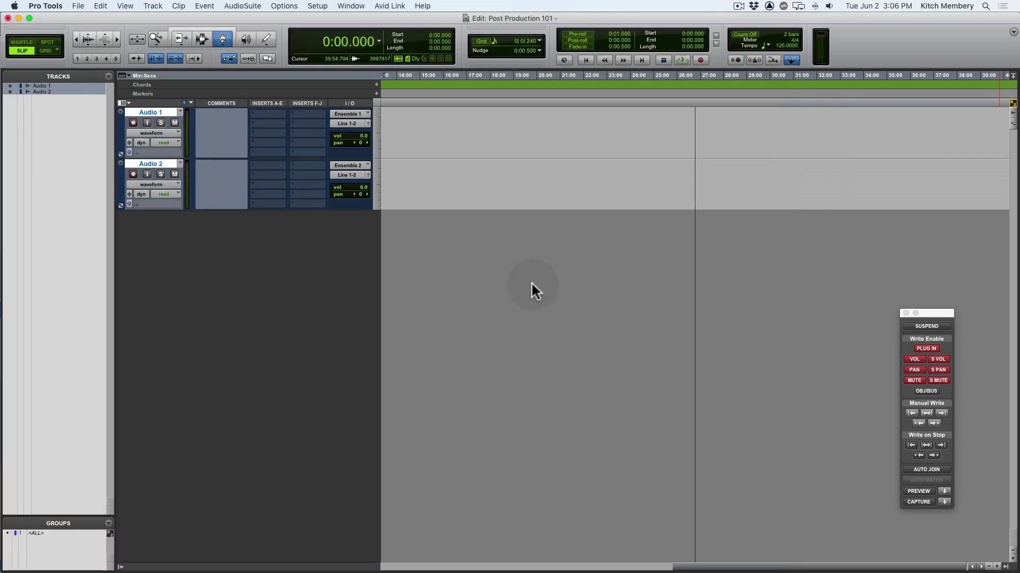
key(ctrl+p)
key(ctrl+p)
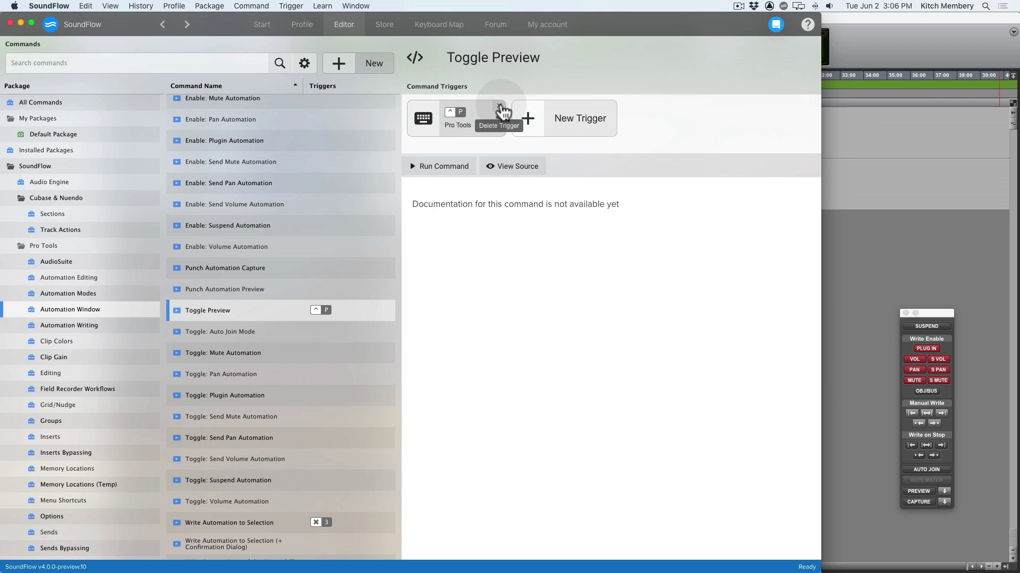
click(500, 110)
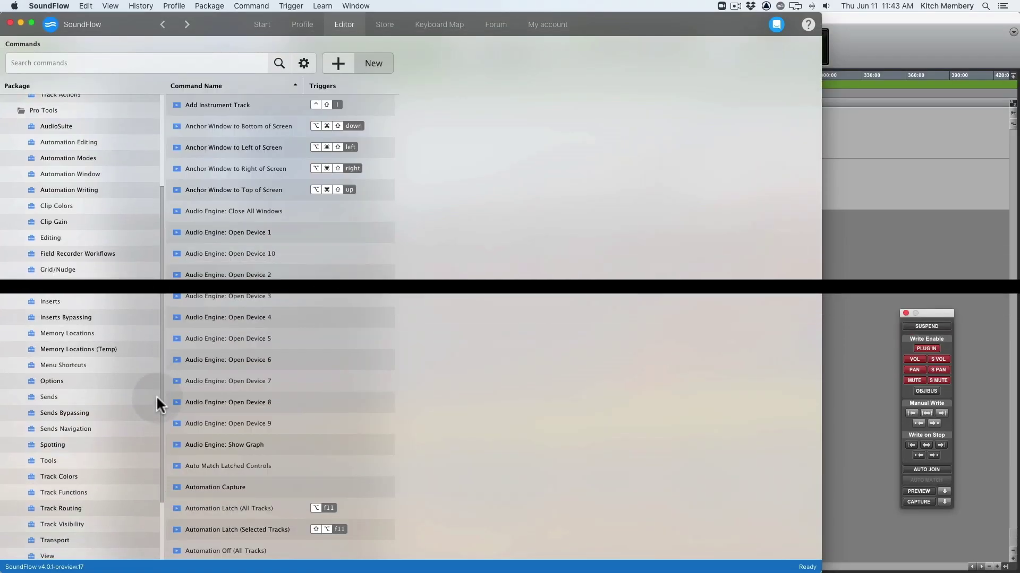
Examine the commands and default triggers in the Windows, SoundFlow System, AudioSuite and Inserts packages
drag(156, 395, 157, 450)
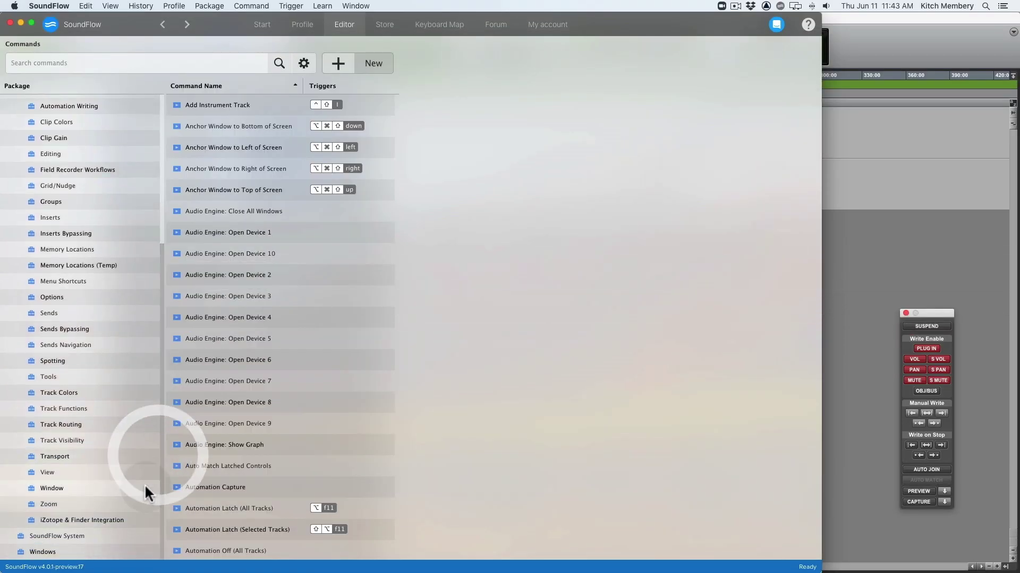
click(121, 542)
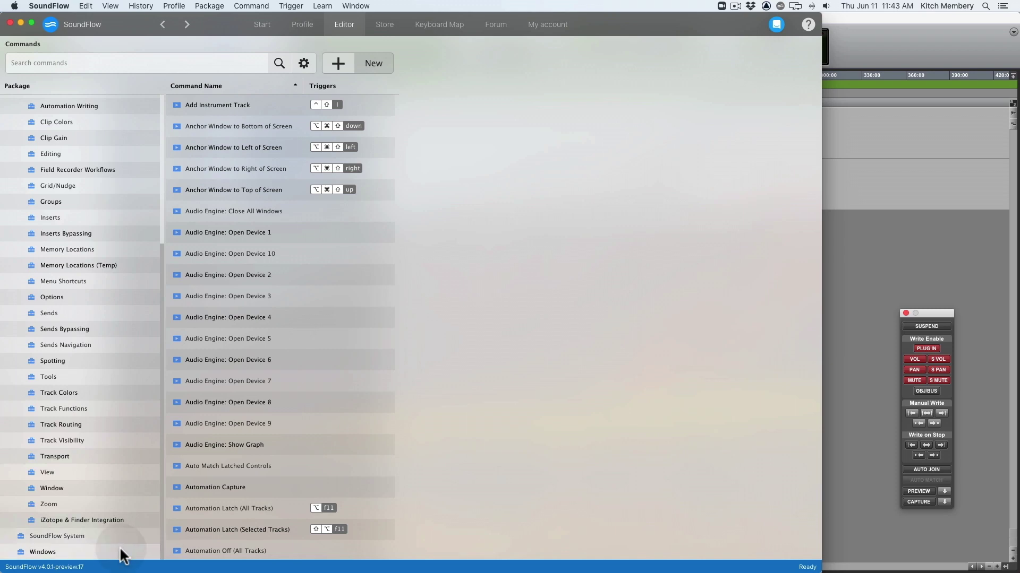
click(120, 550)
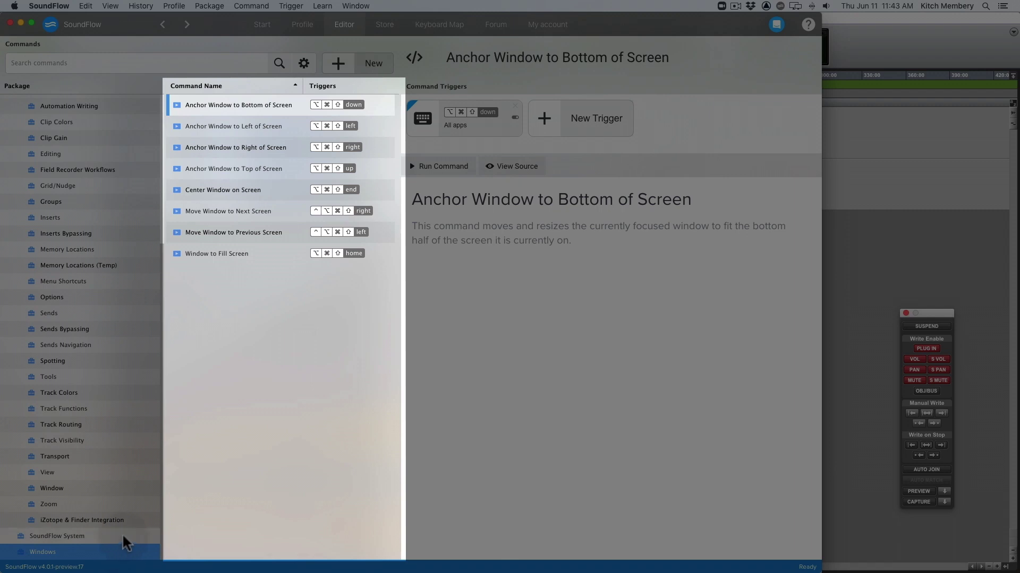
click(123, 537)
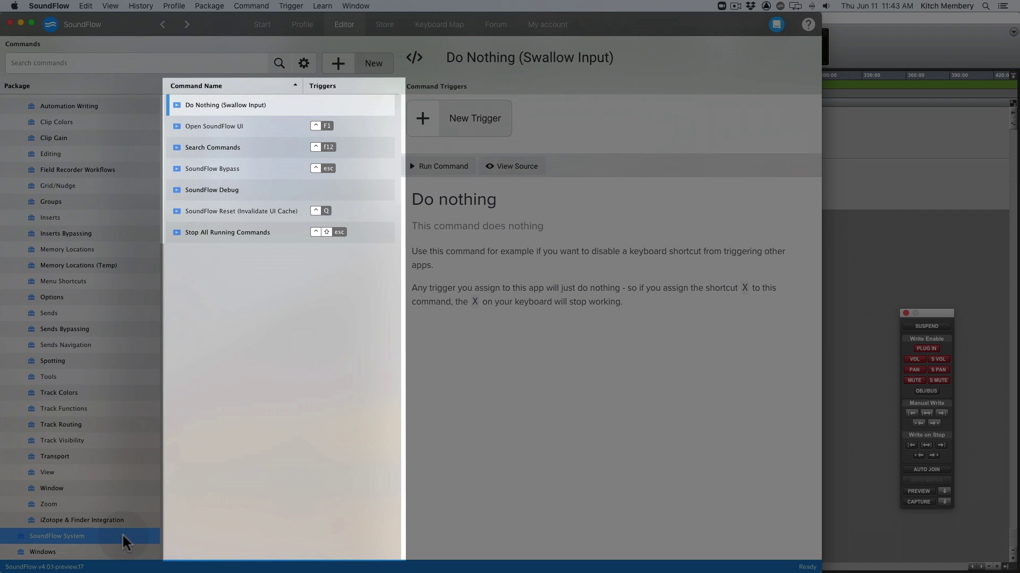
scroll(123, 540, up, 3)
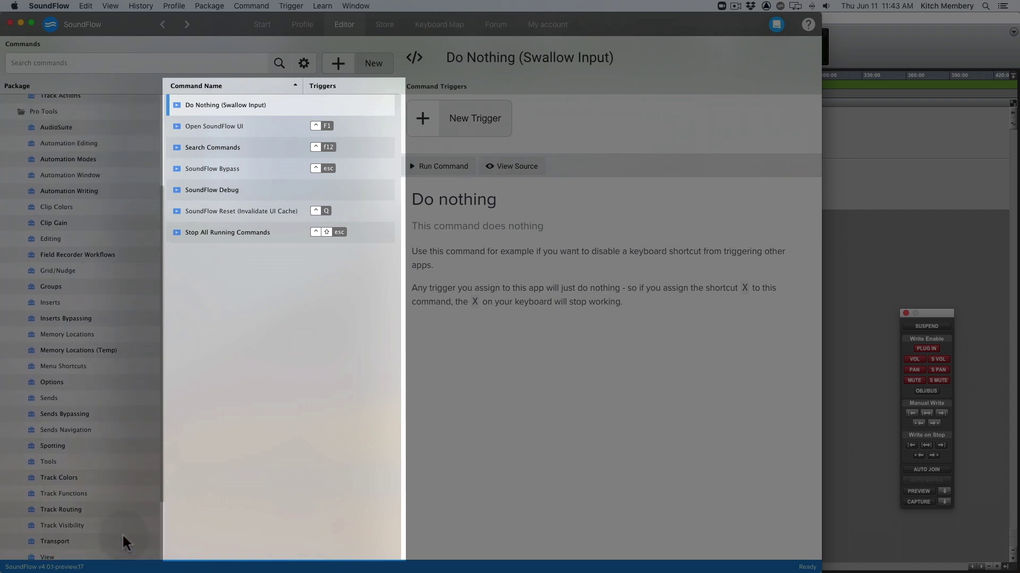
click(112, 128)
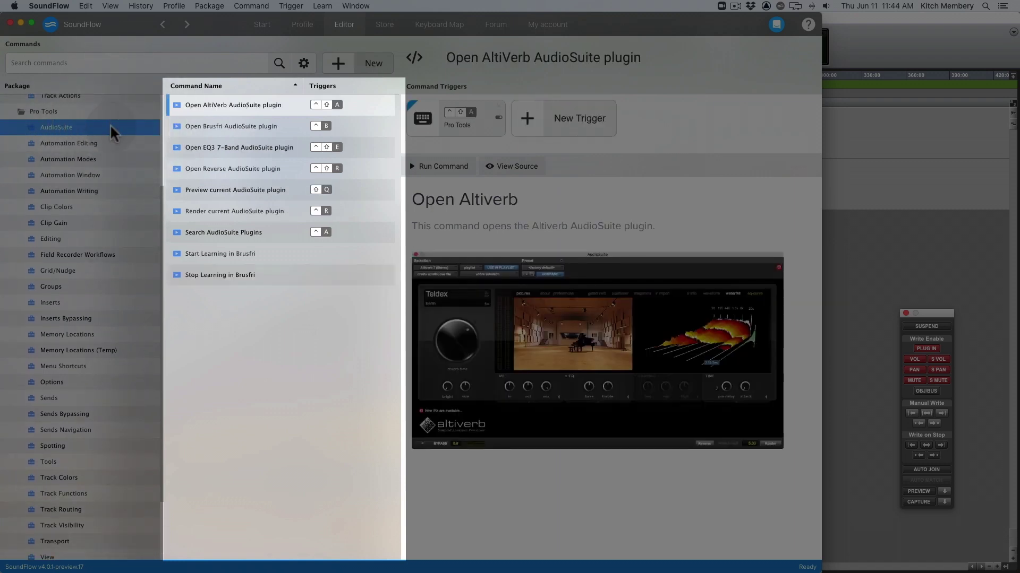
click(109, 304)
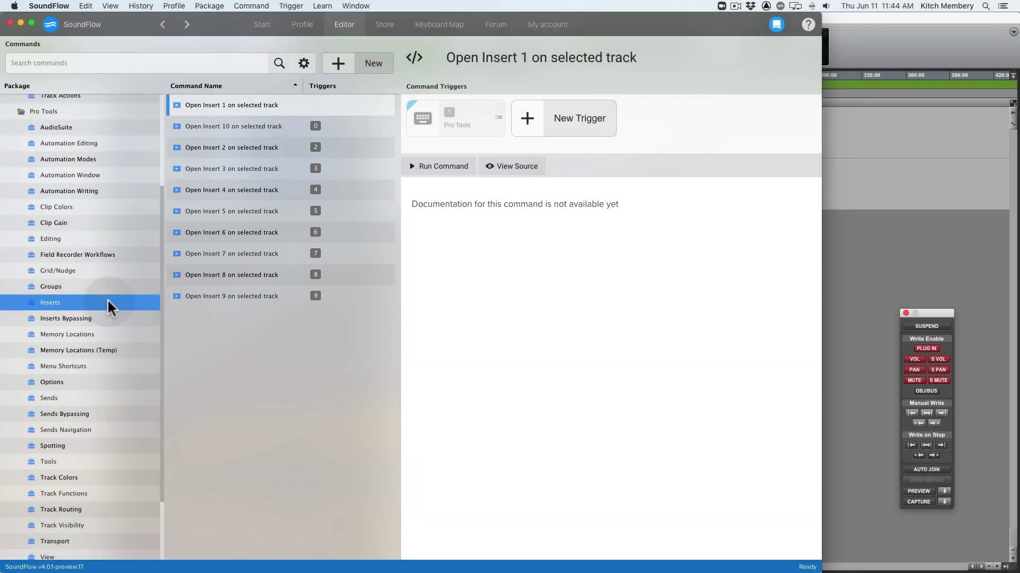
List all commands of the whole SoundFlow package and look through their assigned triggers
scroll(108, 303, up, 4)
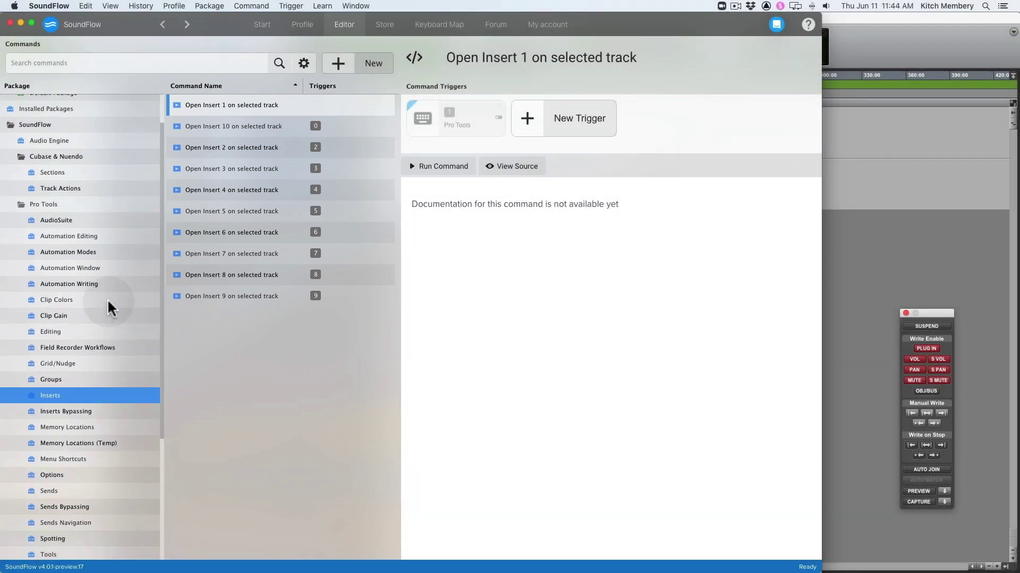
click(116, 124)
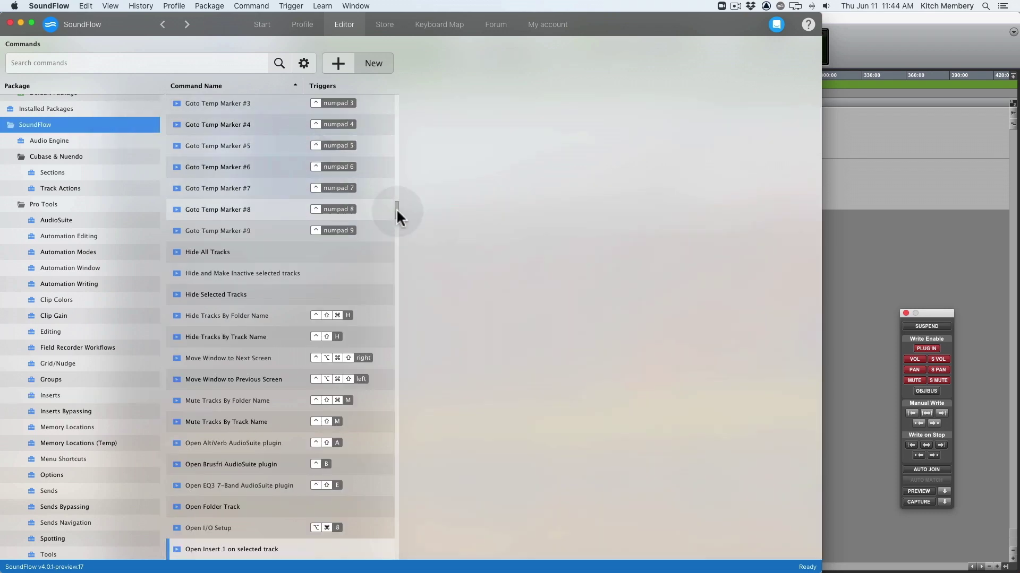
key(Tab)
drag(396, 209, 395, 235)
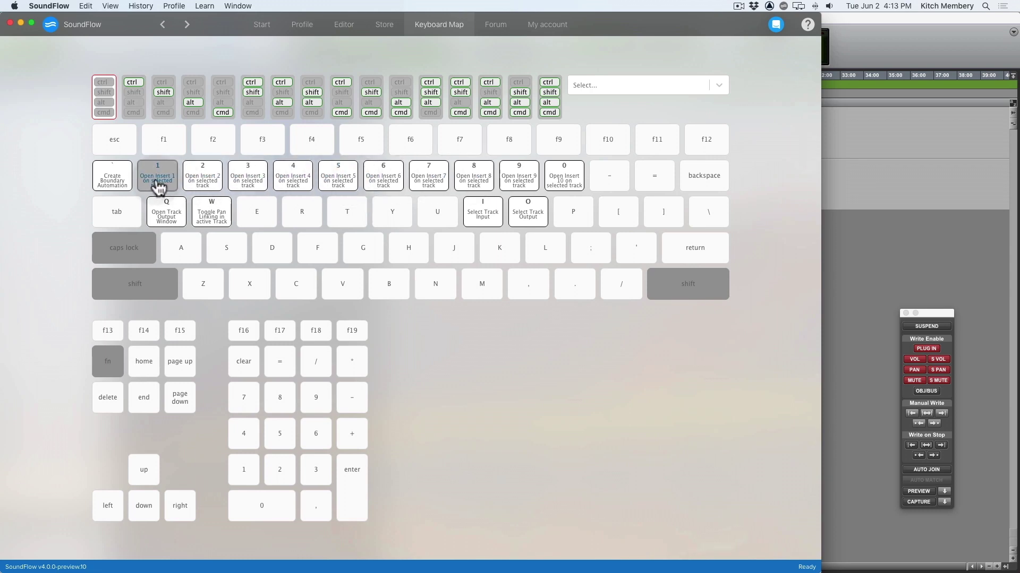
Open the command assigned to the 1 key in the keyboard map and disable its Pro Tools trigger
click(158, 181)
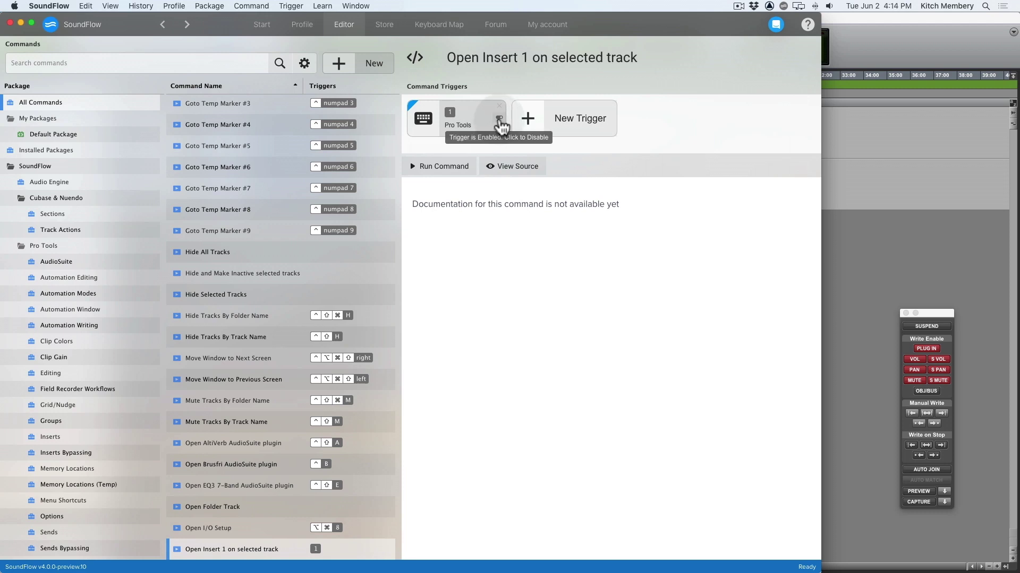
click(499, 120)
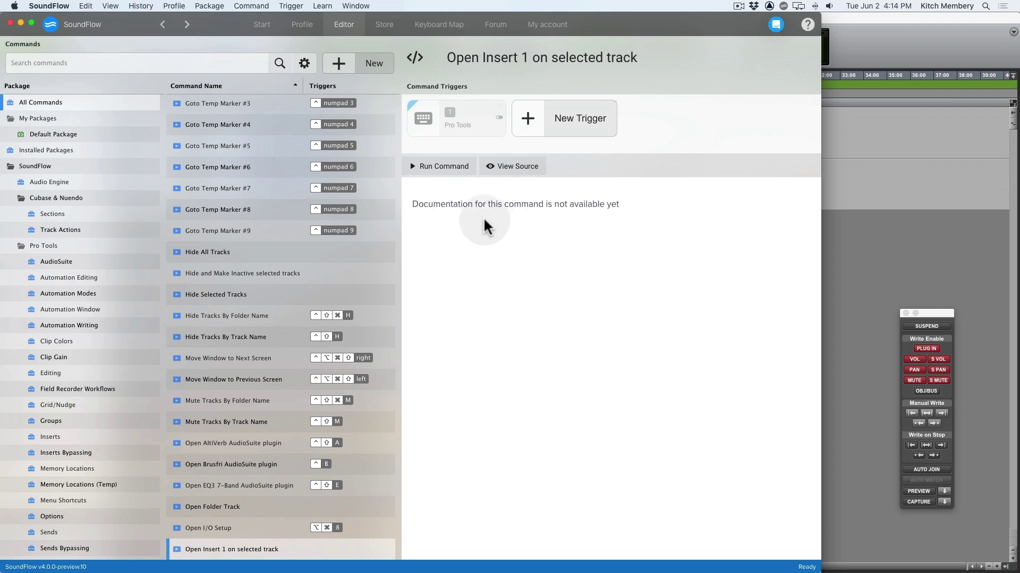
Set the active profile to Use Default SoundFlow Triggers (Disabled)
click(174, 6)
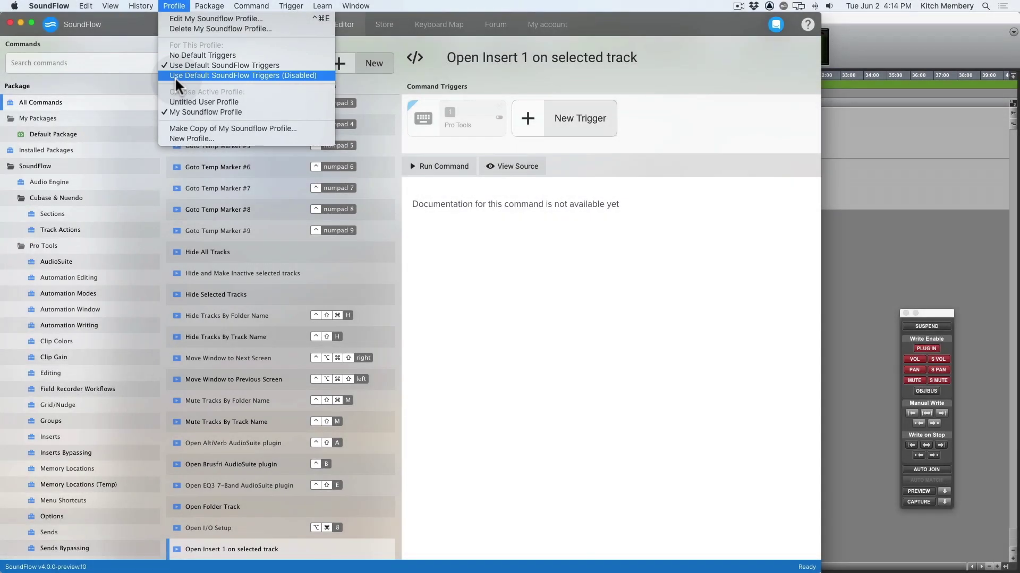
click(176, 79)
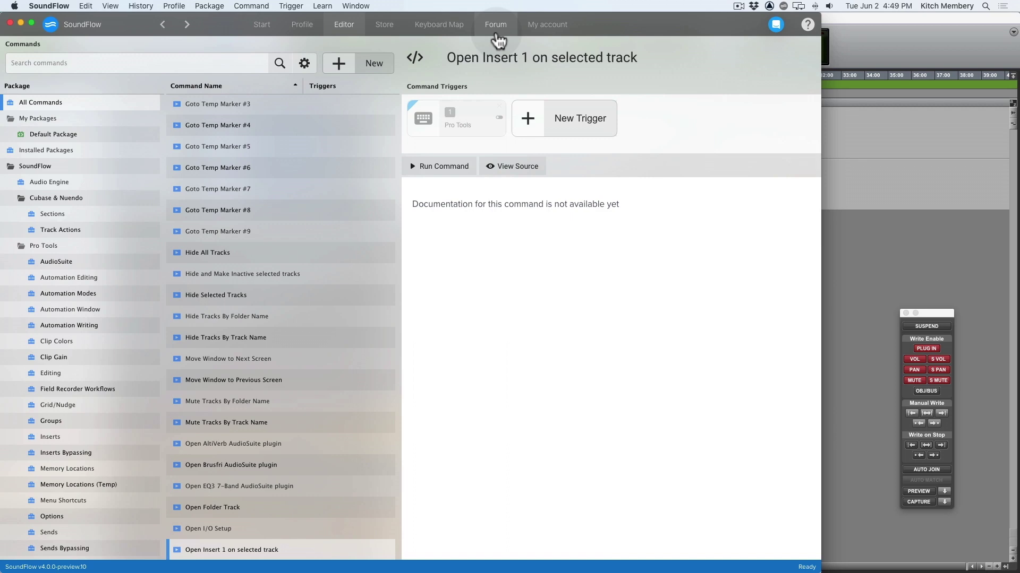
View the SoundFlow forum and read the Help Center's Getting Started topic on how to automate user interfaces
click(496, 33)
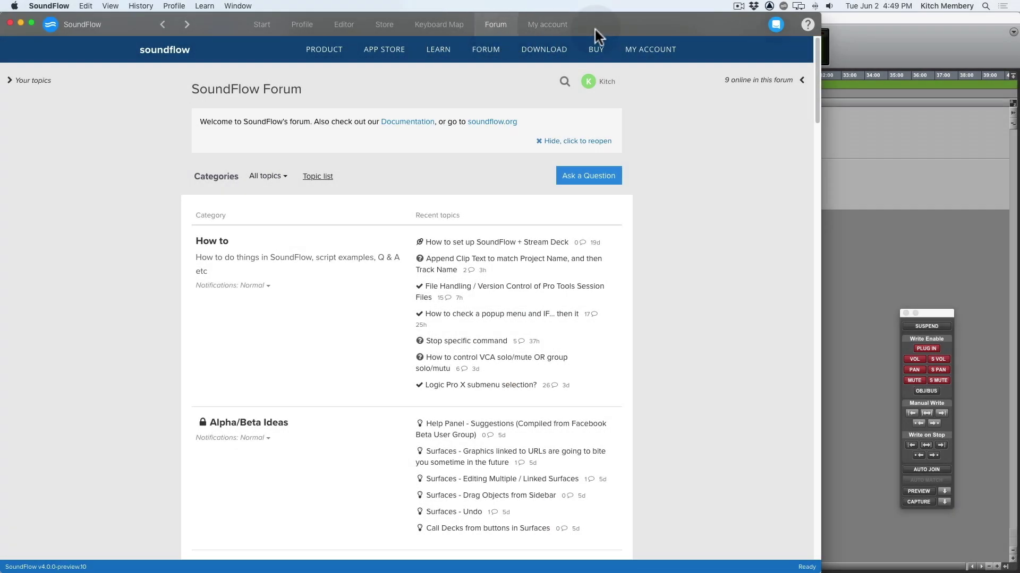
click(807, 25)
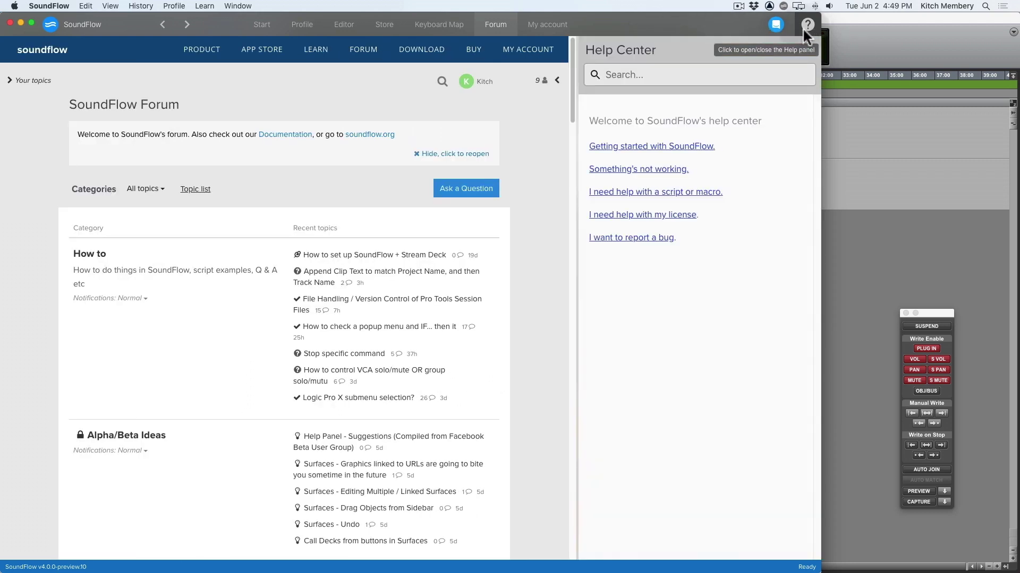
click(710, 155)
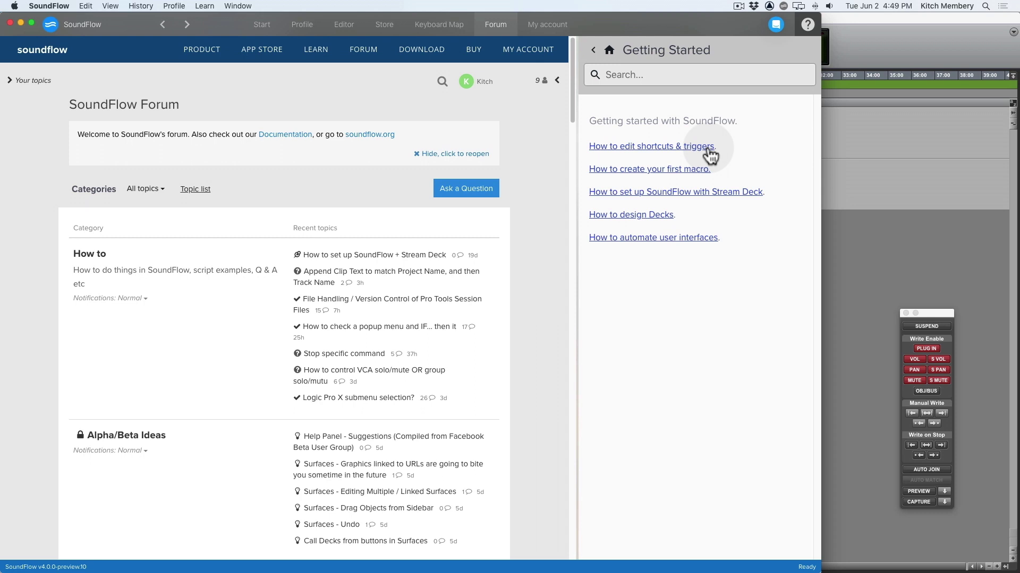
click(691, 238)
scroll(691, 240, down, 3)
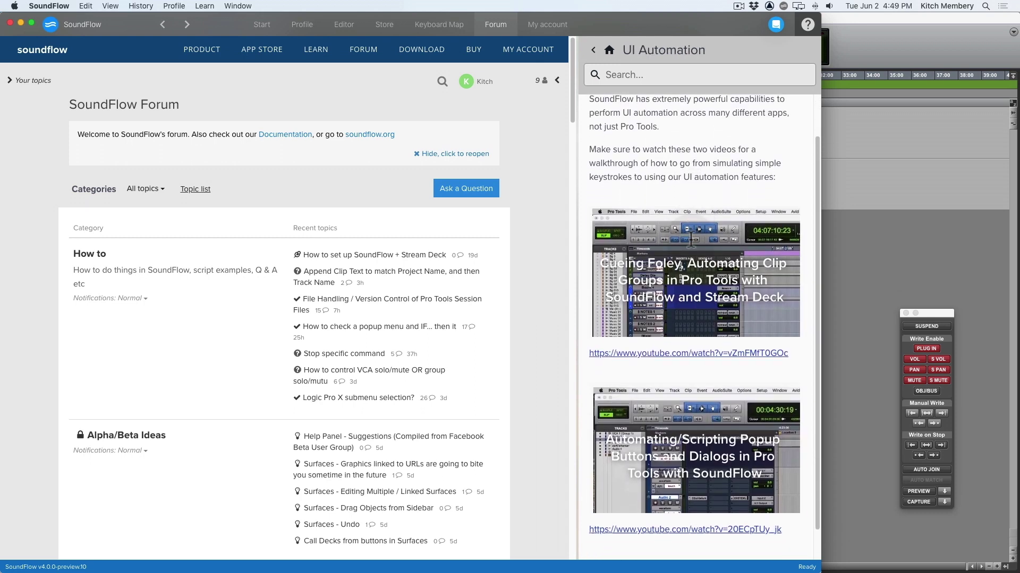